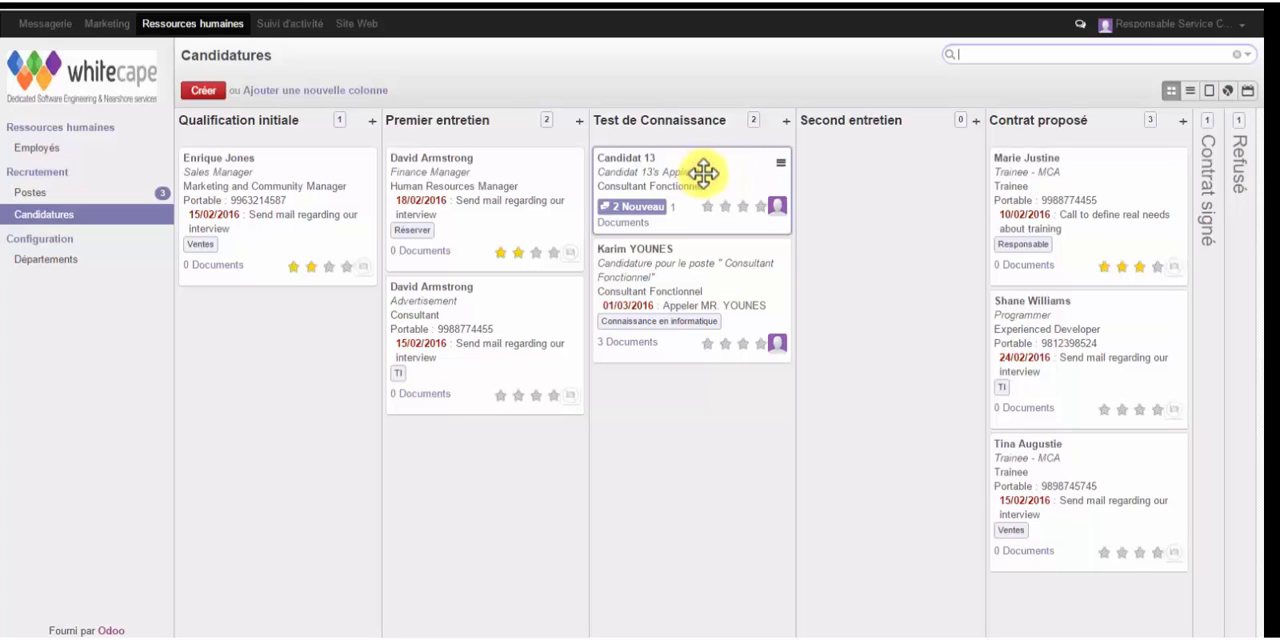
# - Move the Candidat 13 application to the Second entretien stage and set its Responsable to Responsable Ressources Humaines
pyautogui.moveTo(703, 173); pyautogui.dragTo(894, 172)
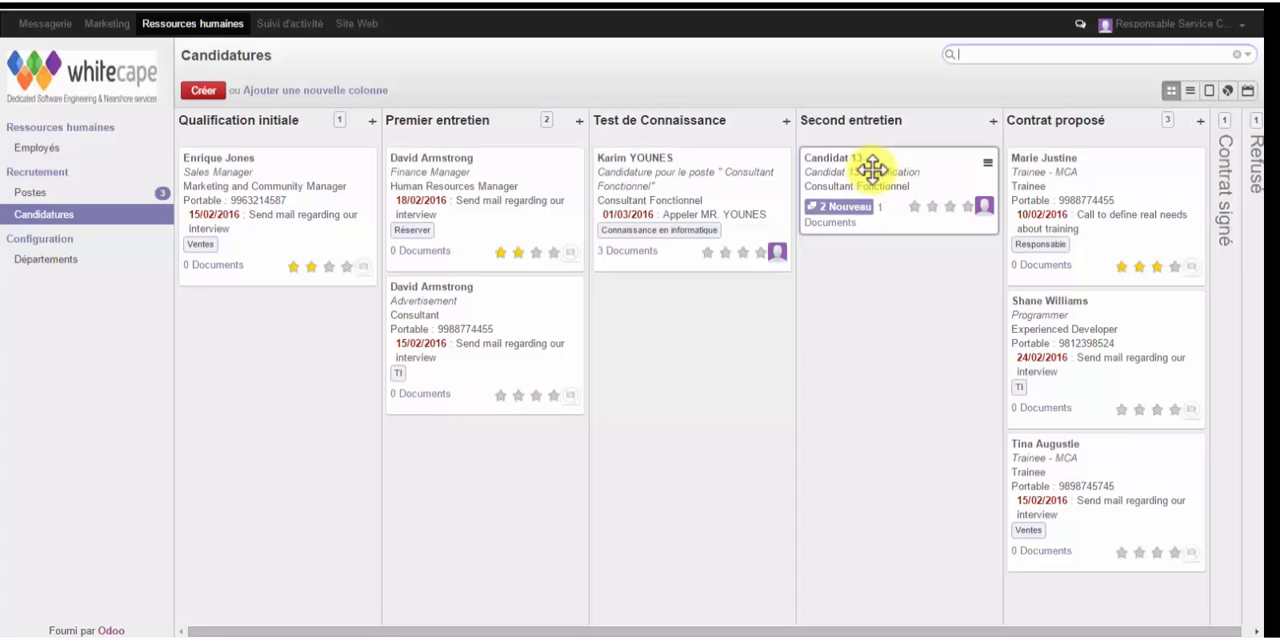
pyautogui.click(906, 172)
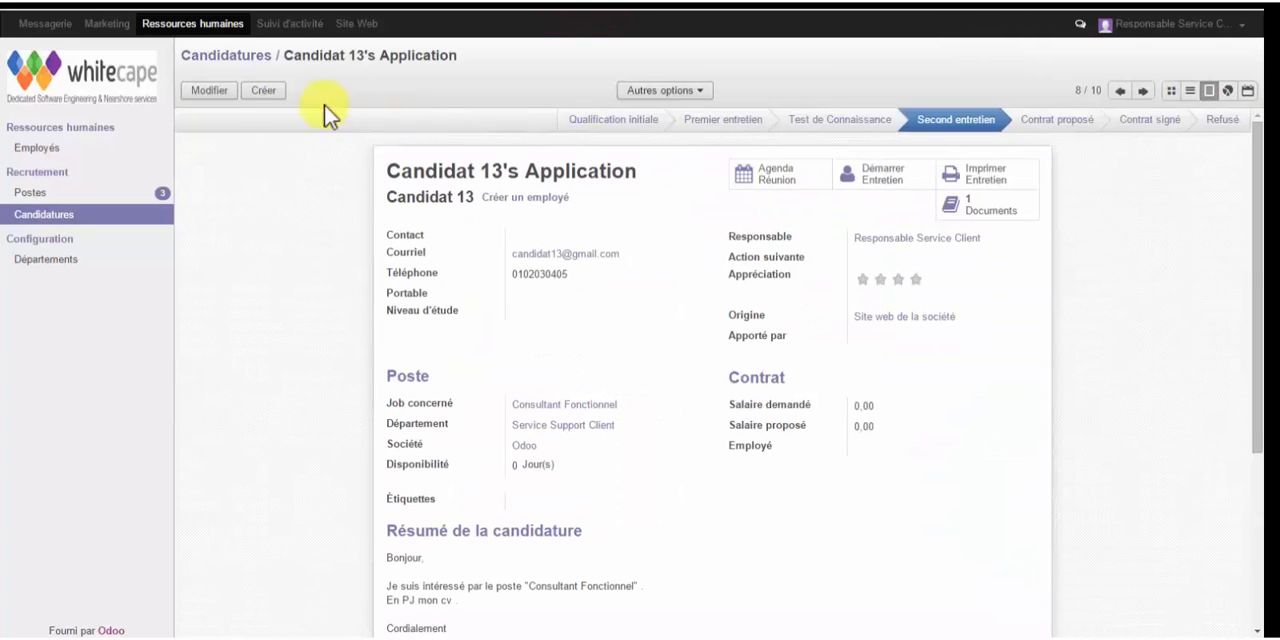
pyautogui.click(206, 90)
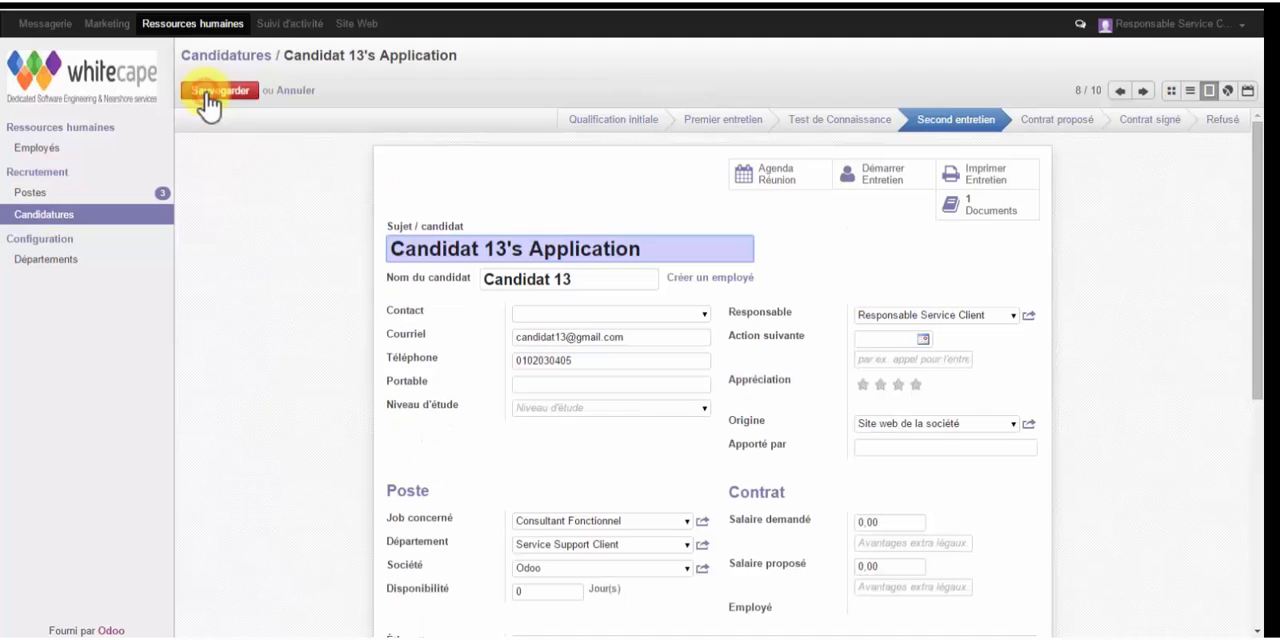
pyautogui.click(1011, 318)
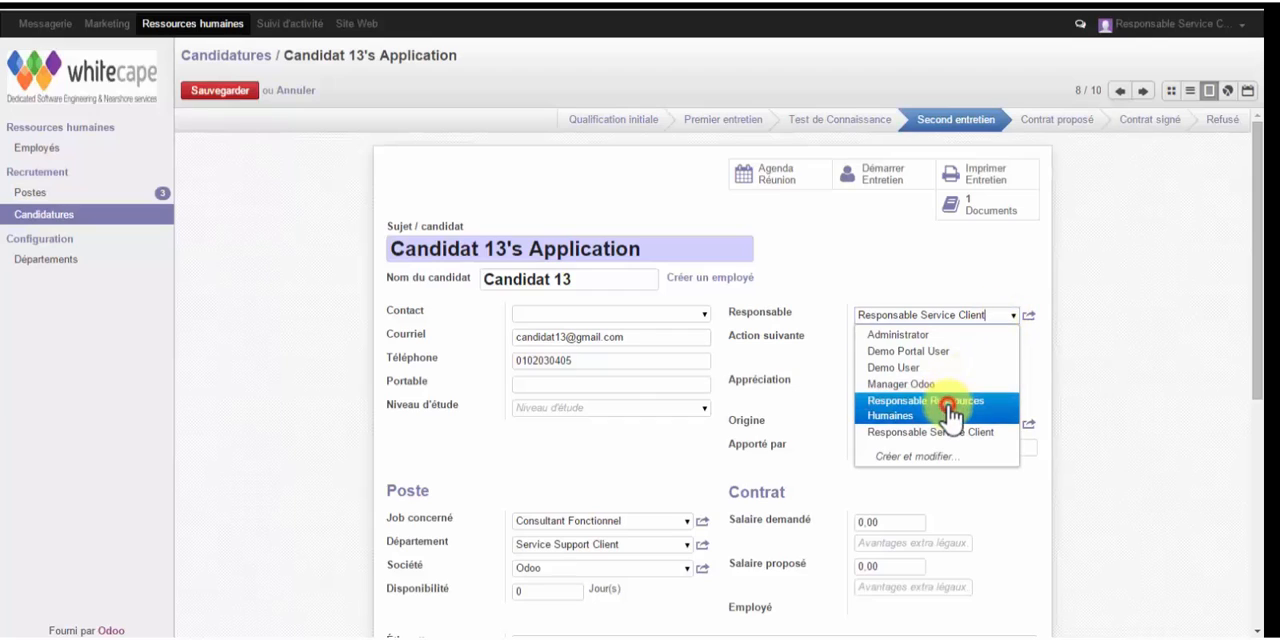
pyautogui.click(948, 410)
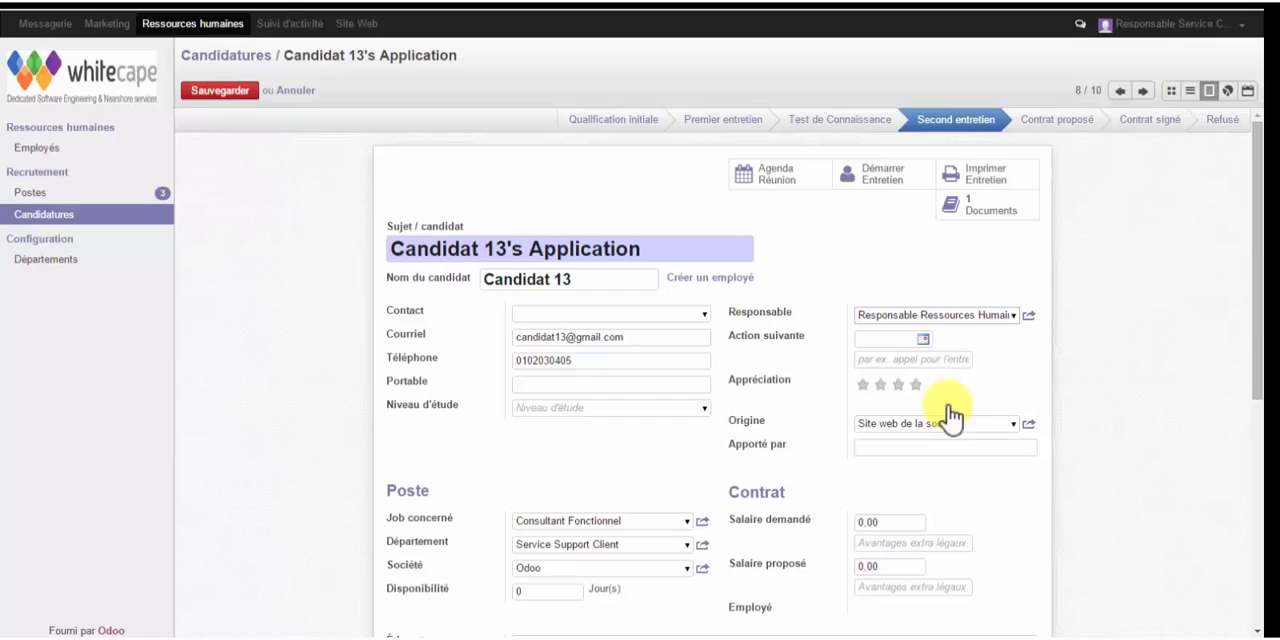
# - Set the application's next action to 07/03/2016 with the description "Briefing Avec Le Candidat" and save the record
pyautogui.click(924, 340)
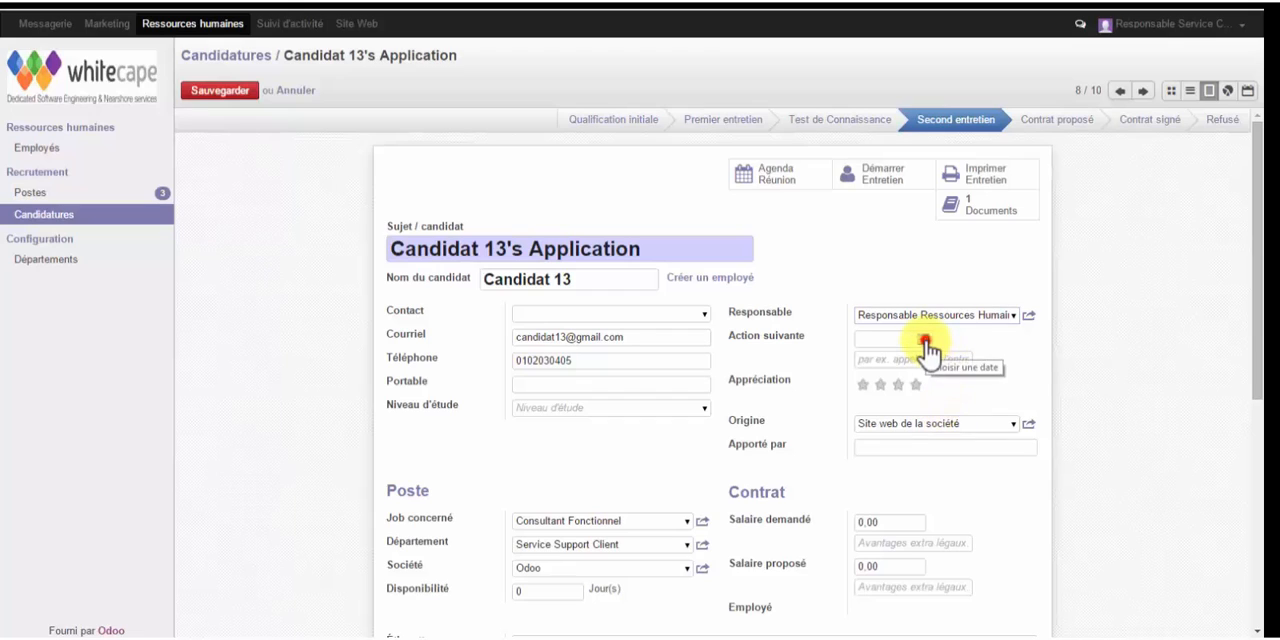
pyautogui.click(892, 432)
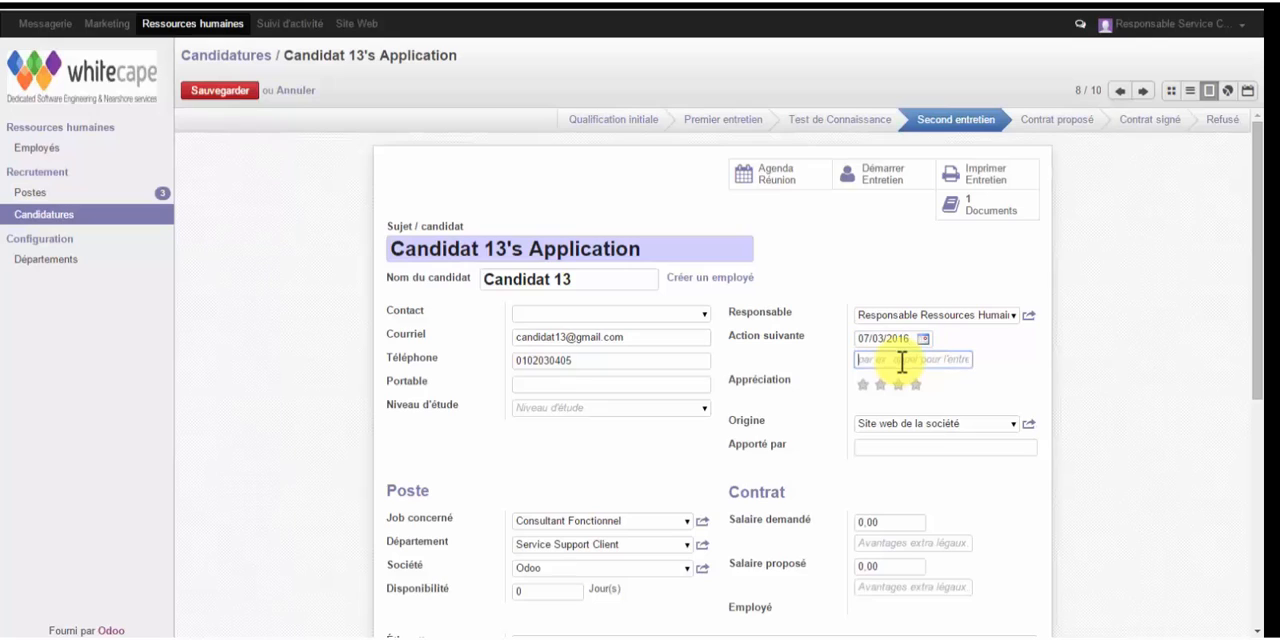
pyautogui.click(901, 362)
pyautogui.write('Br')
pyautogui.write('iefing')
pyautogui.write(' avec Le')
pyautogui.write(' Ca')
pyautogui.write('ndidat')
pyautogui.click(216, 92)
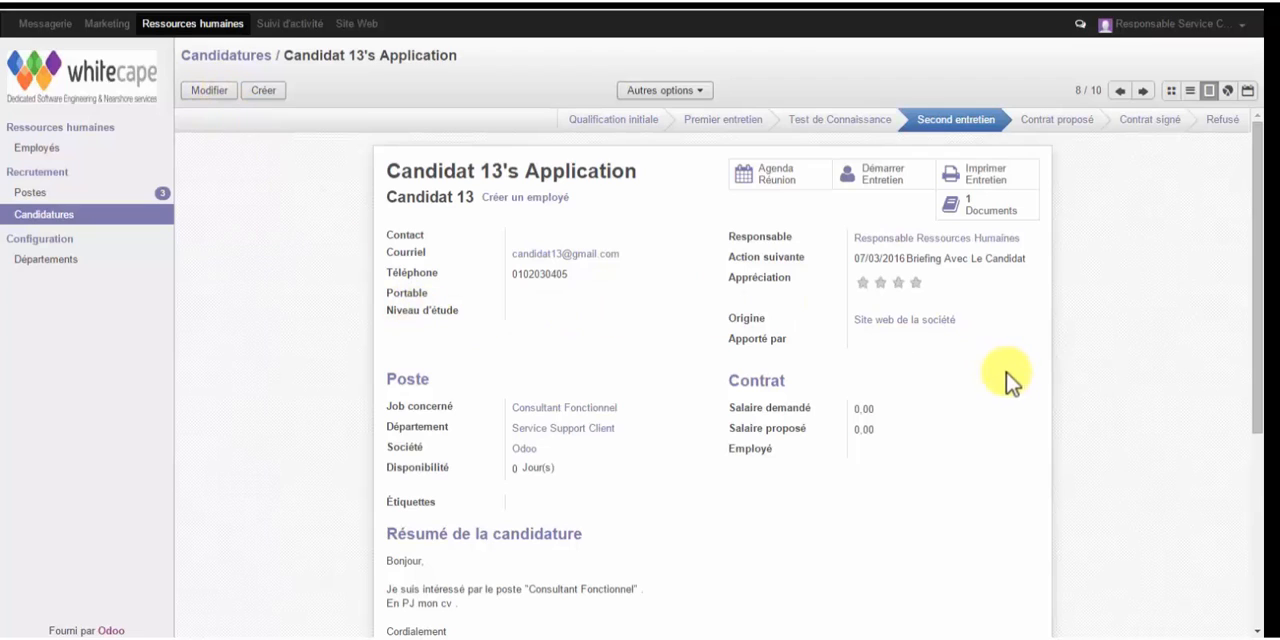
# - Send the application's followers, excluding the candidate, the message "Un Entretien avec le candidat est planifié le lundi 07/03/2016."
pyautogui.scroll(-5, 1037, 412)
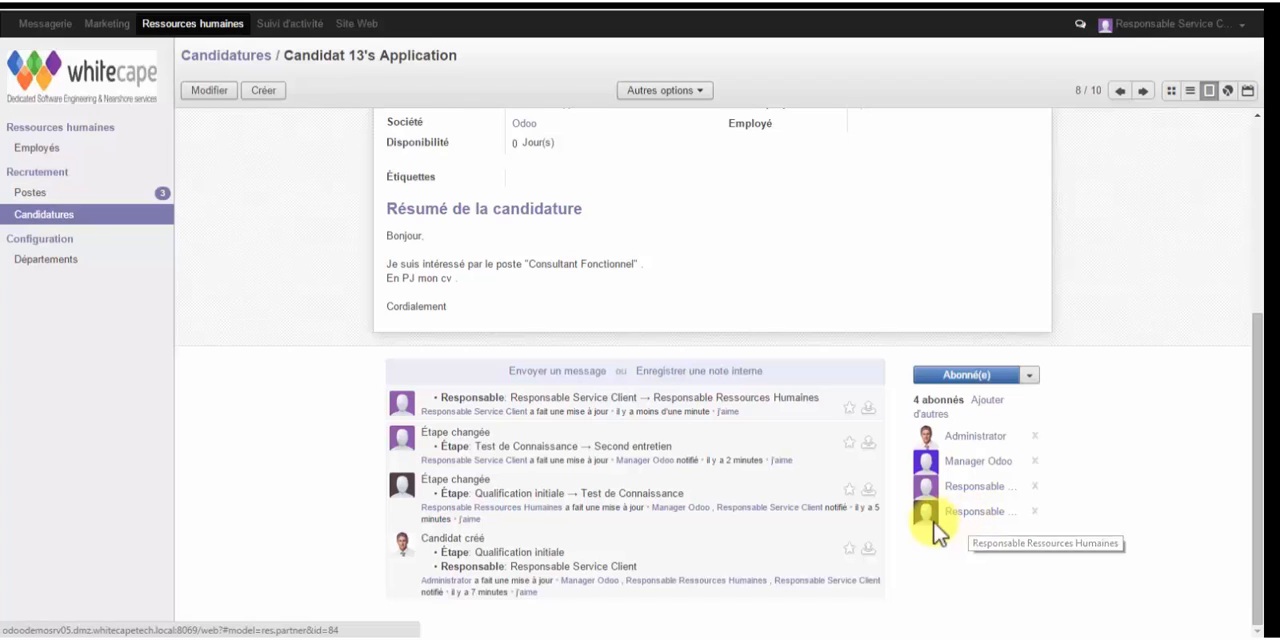
pyautogui.click(545, 378)
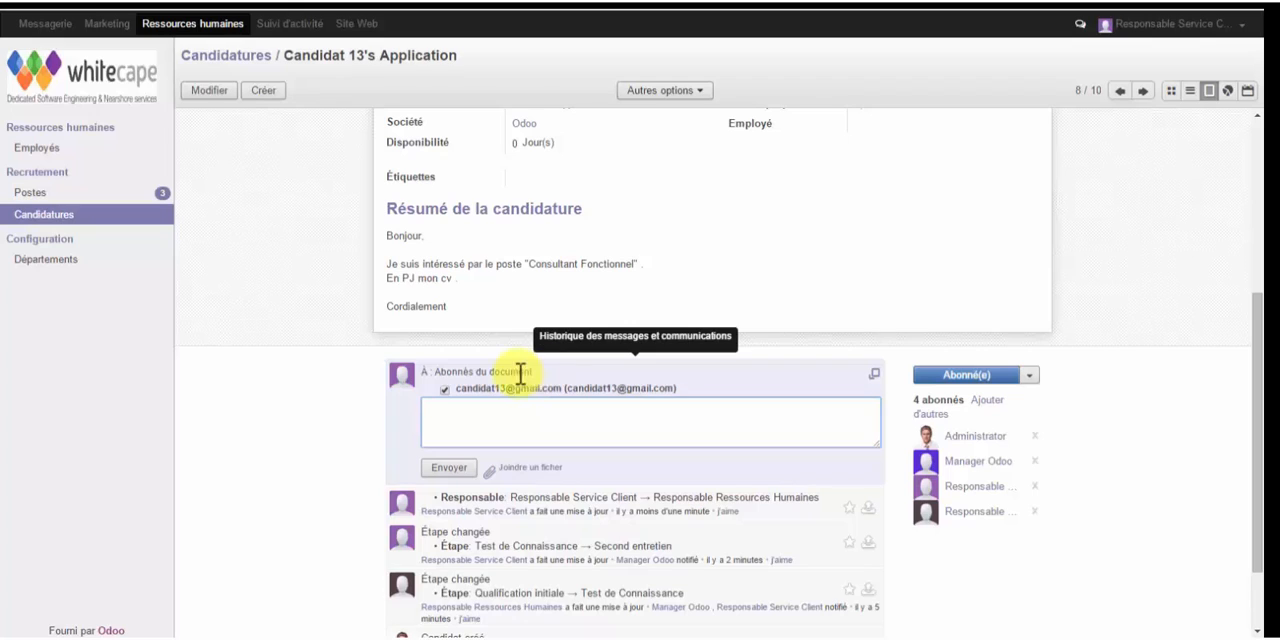
pyautogui.click(445, 399)
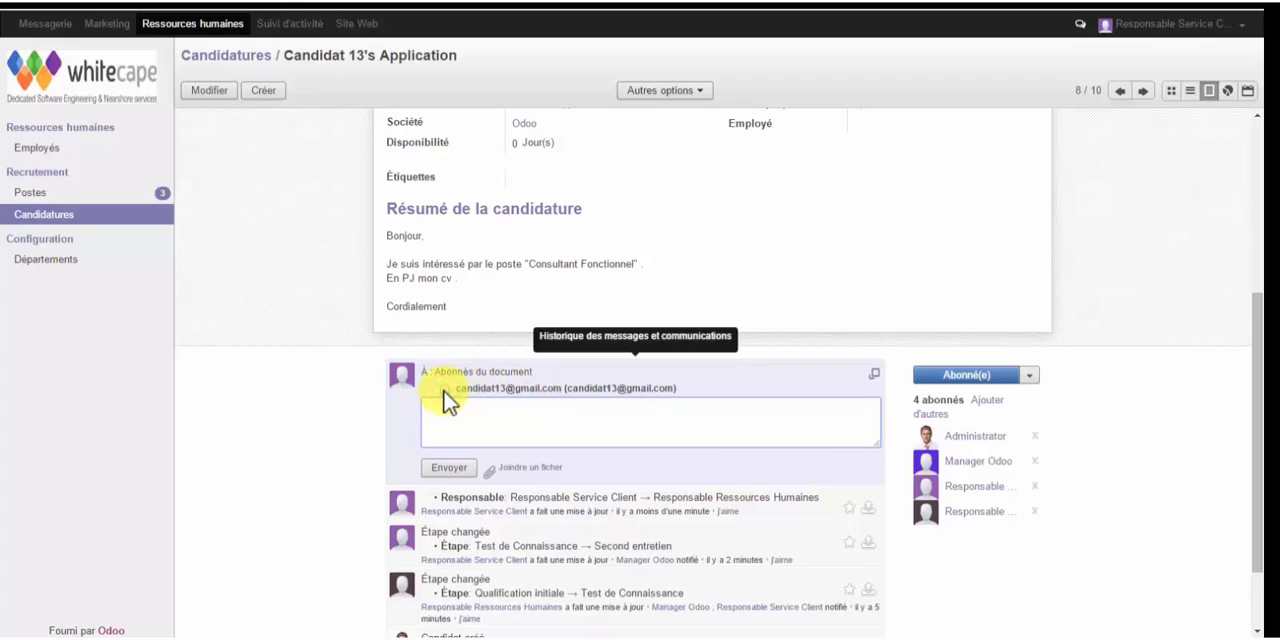
pyautogui.click(451, 409)
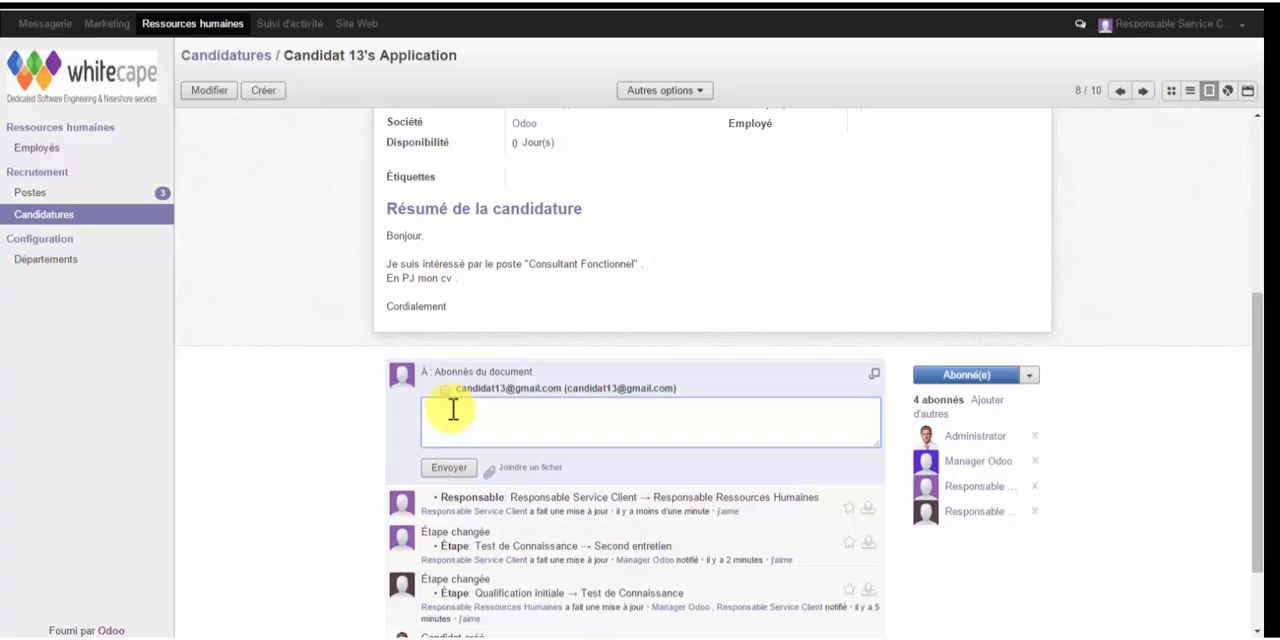
pyautogui.write('Un Entretien avec le candidat est planifié le ')
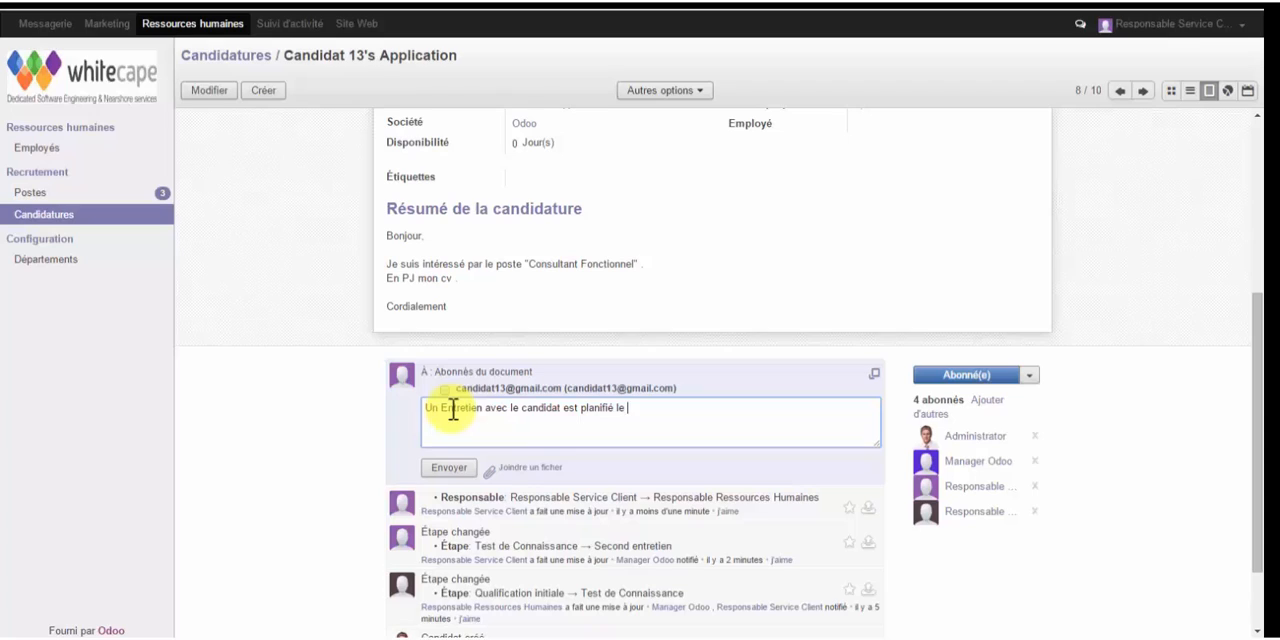
pyautogui.write('lundi 07/03/2016.')
pyautogui.click(449, 468)
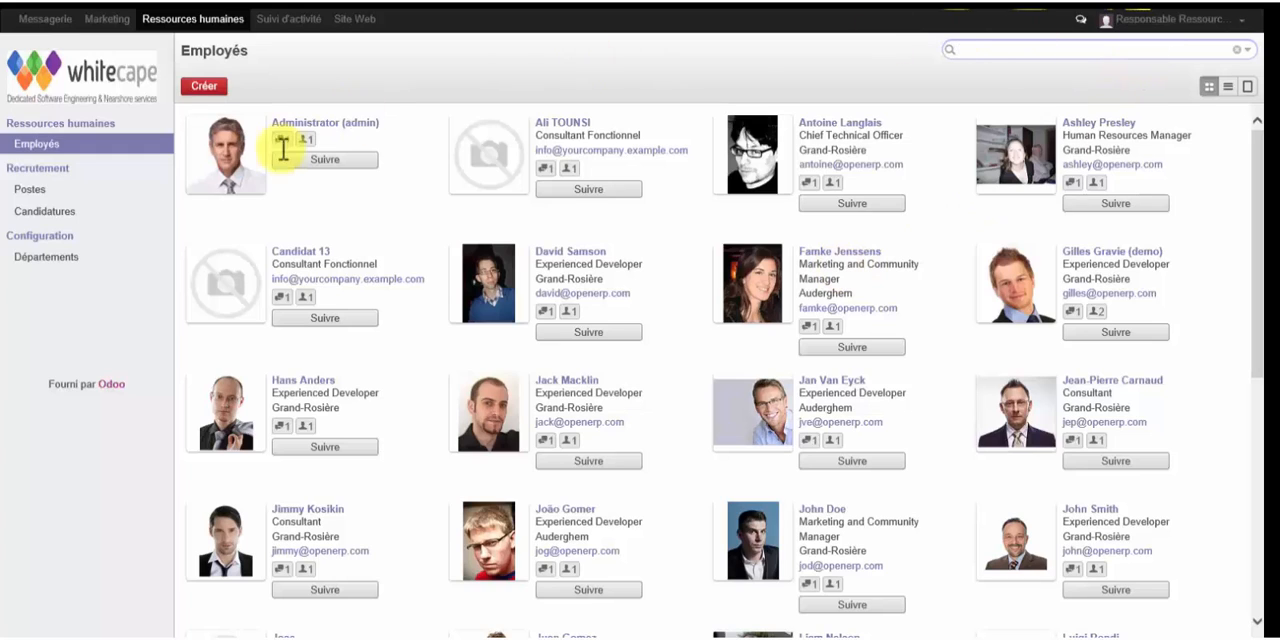
# - Open the Candidat 13 application in Candidatures and log the internal note "Je valide ce profil pour le poste "Consultant Fonctionnel" ."
pyautogui.click(37, 212)
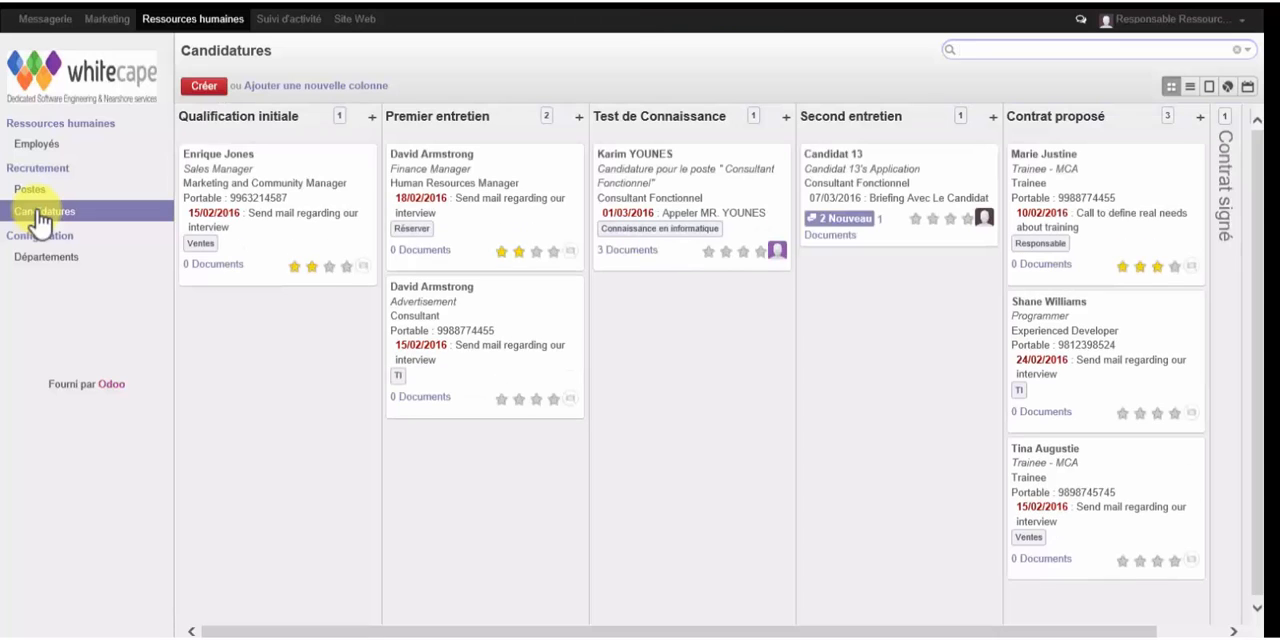
pyautogui.click(937, 180)
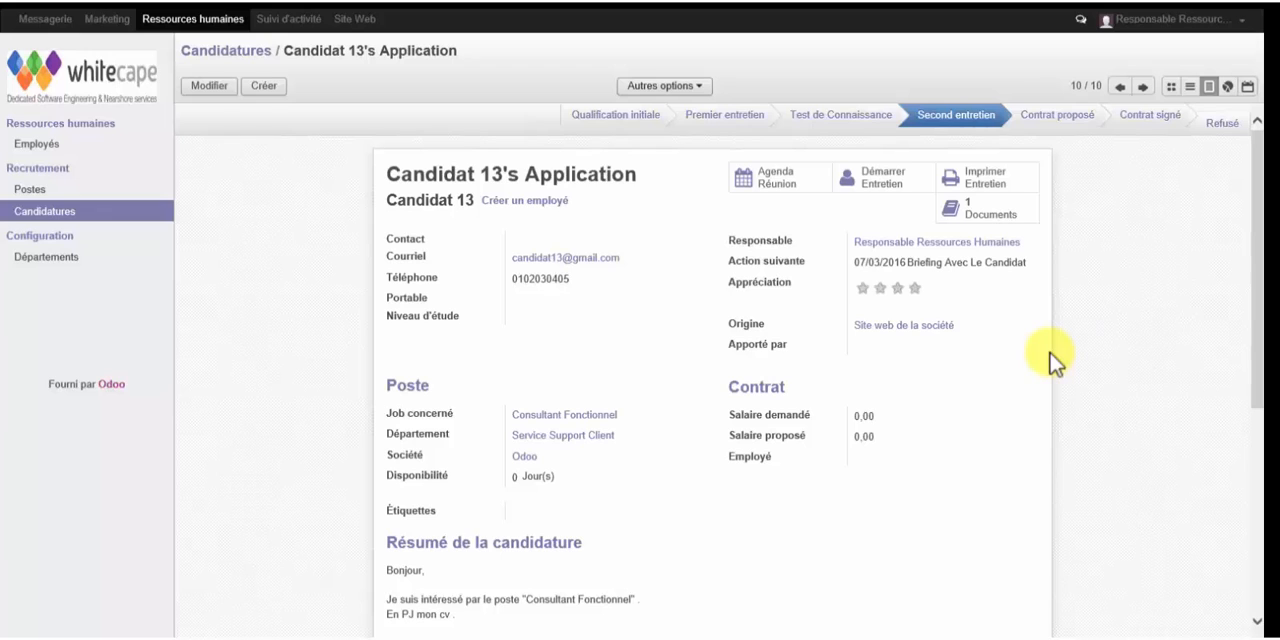
pyautogui.scroll(-3, 1048, 363)
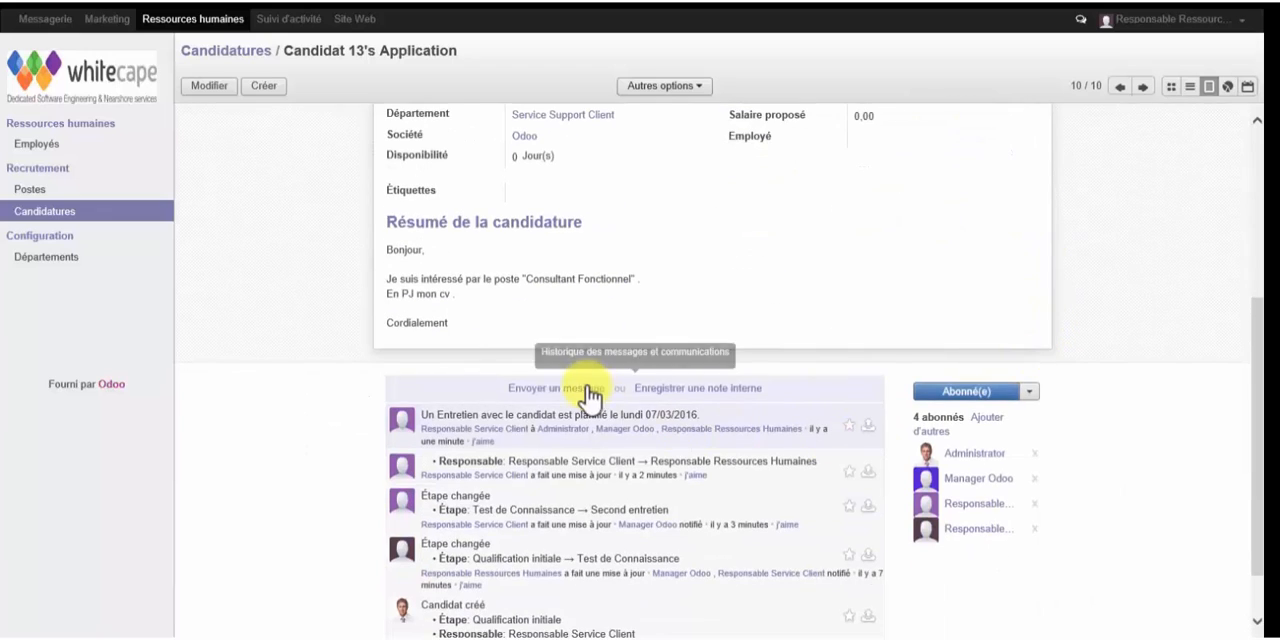
pyautogui.click(661, 398)
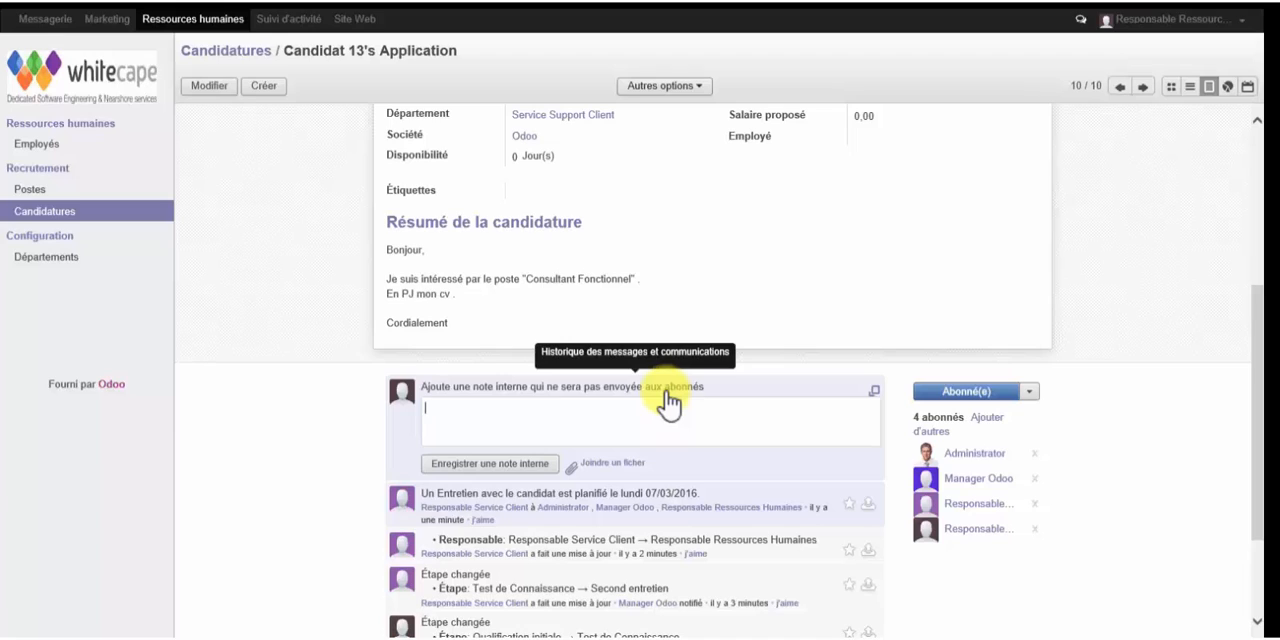
pyautogui.write('J e')
pyautogui.press('BackSpace')
pyautogui.press('BackSpace')
pyautogui.write('e valide ce profil pour le poste ')
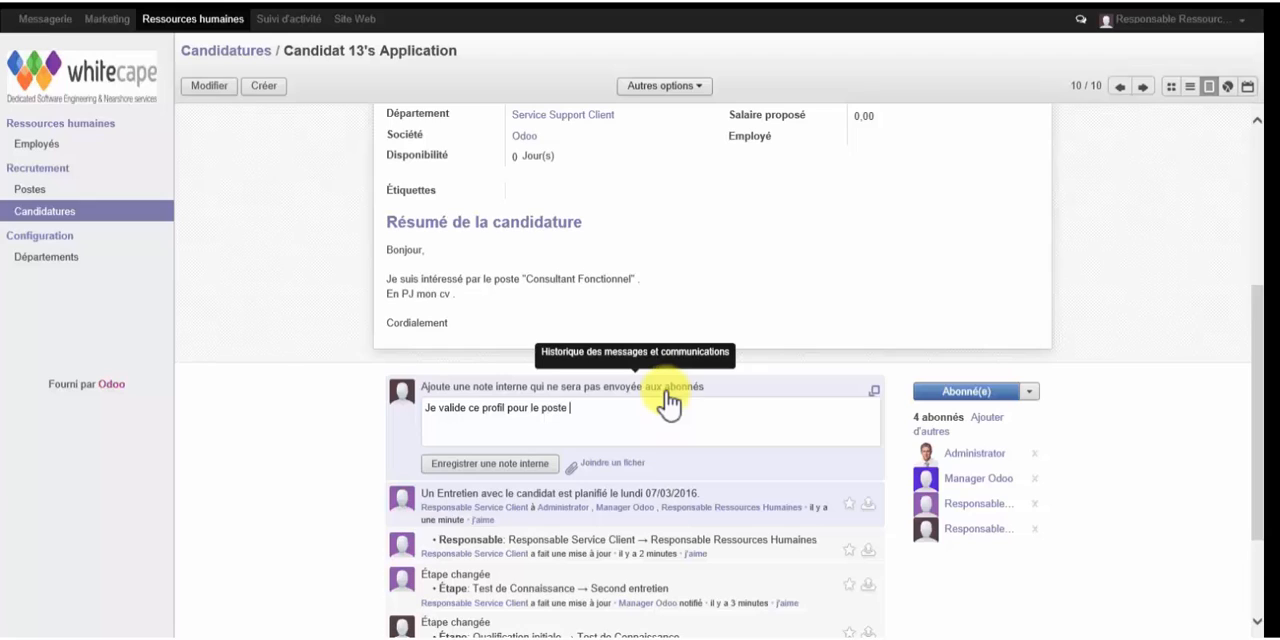
pyautogui.write('"Consultant Fonctionnel" .')
pyautogui.click(477, 466)
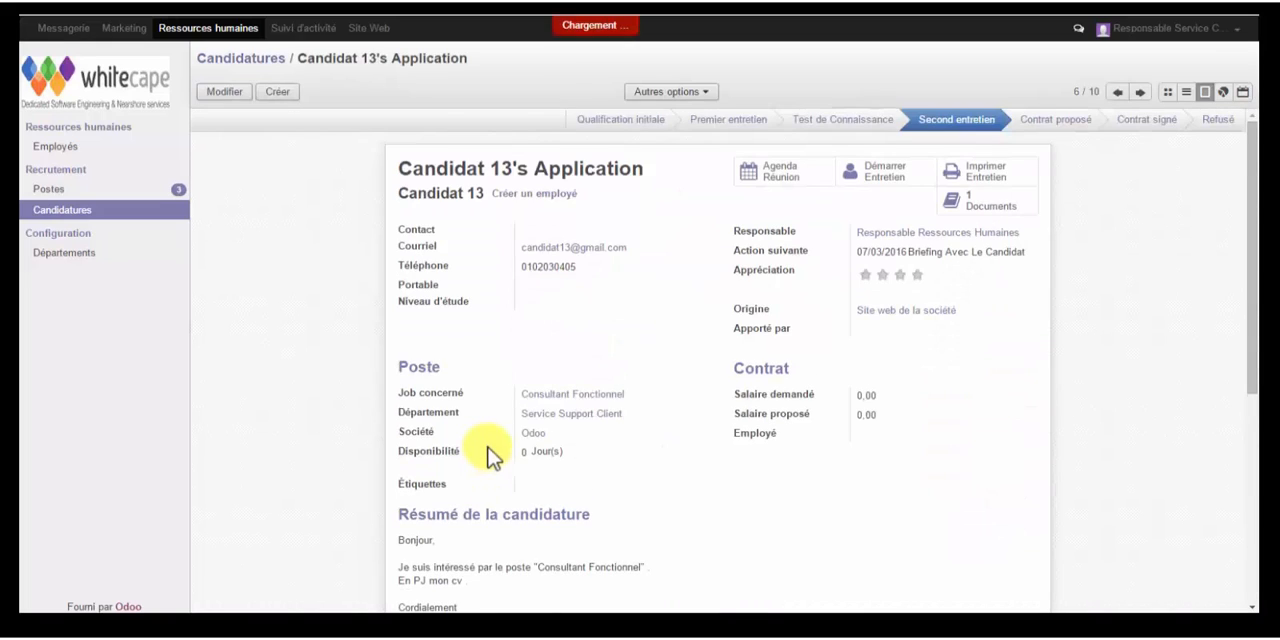
# - Review the message history of Candidat 13's application and create an employee from it
pyautogui.scroll(-5, 490, 455)
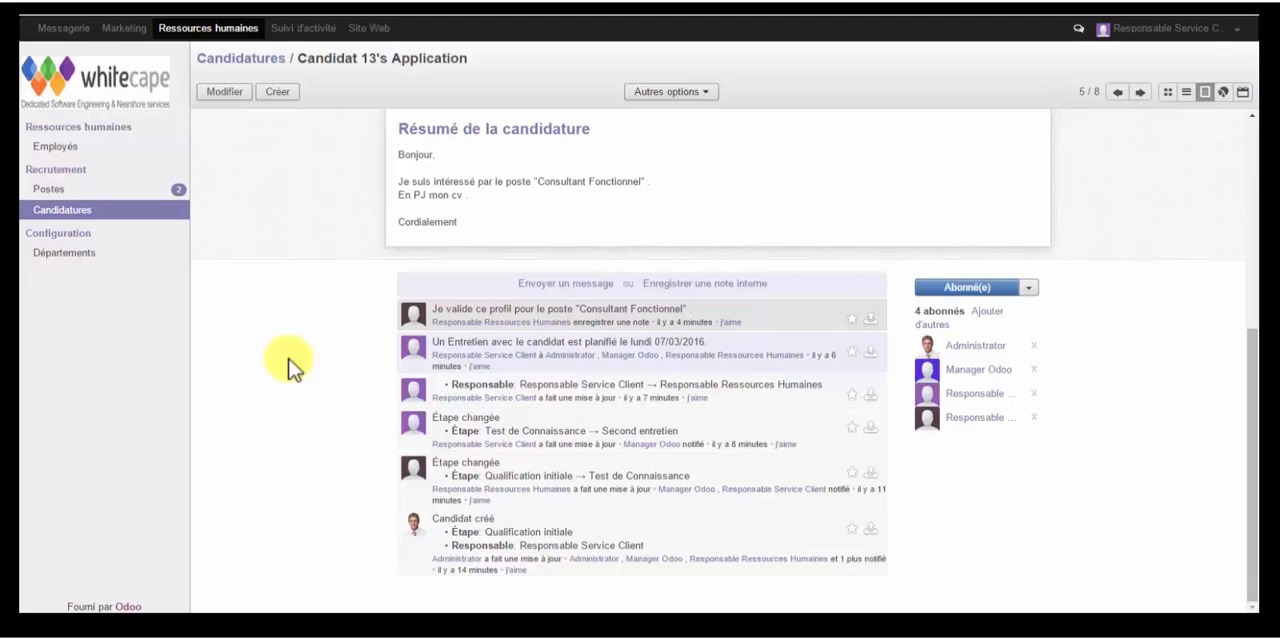
pyautogui.scroll(5, 288, 366)
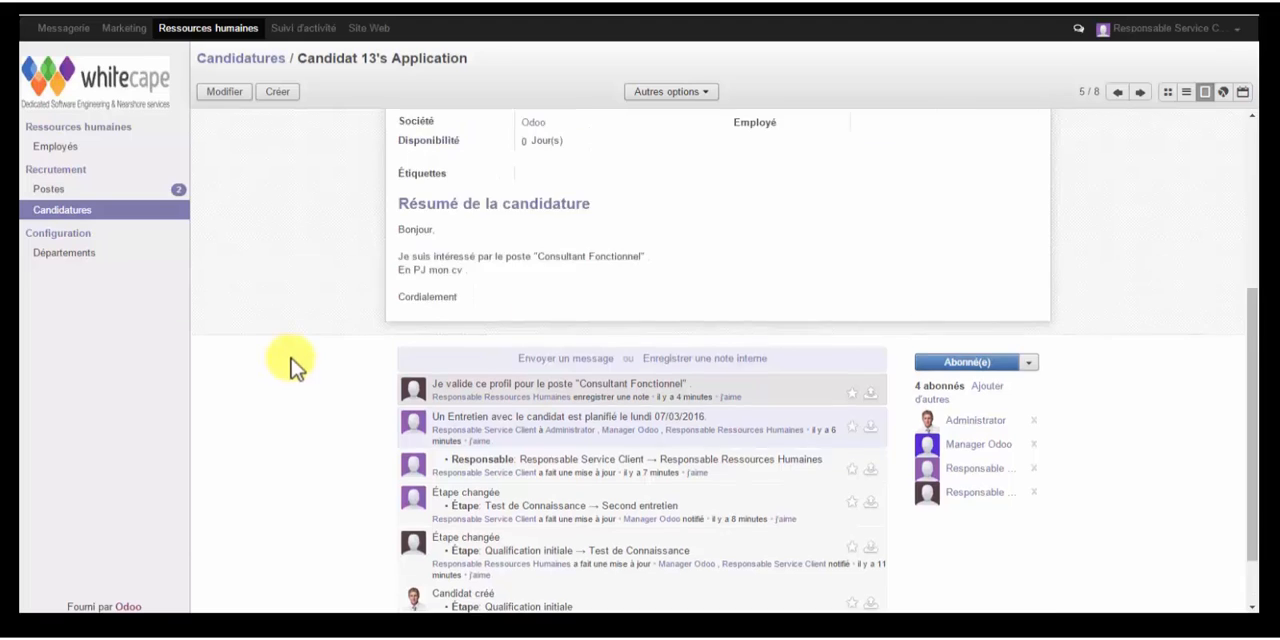
pyautogui.click(533, 196)
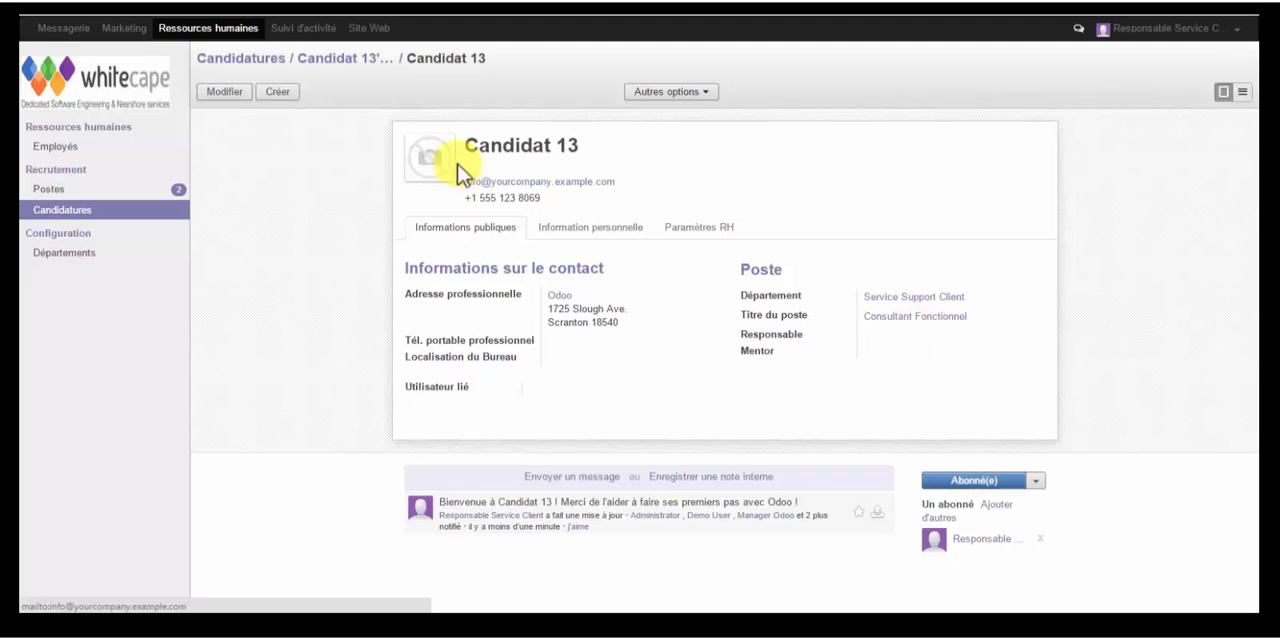
# - Add the image candidat 13.jpg from the CV folder as Candidat 13's employee photo and save the record
pyautogui.click(225, 92)
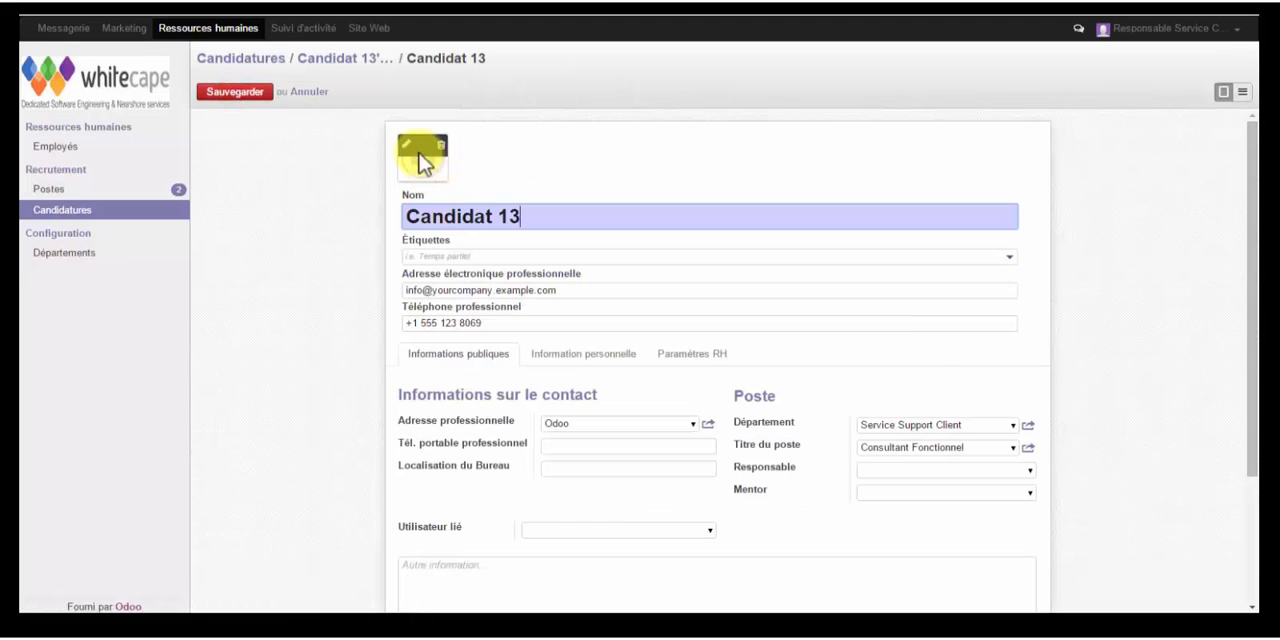
pyautogui.click(411, 145)
pyautogui.click(200, 105)
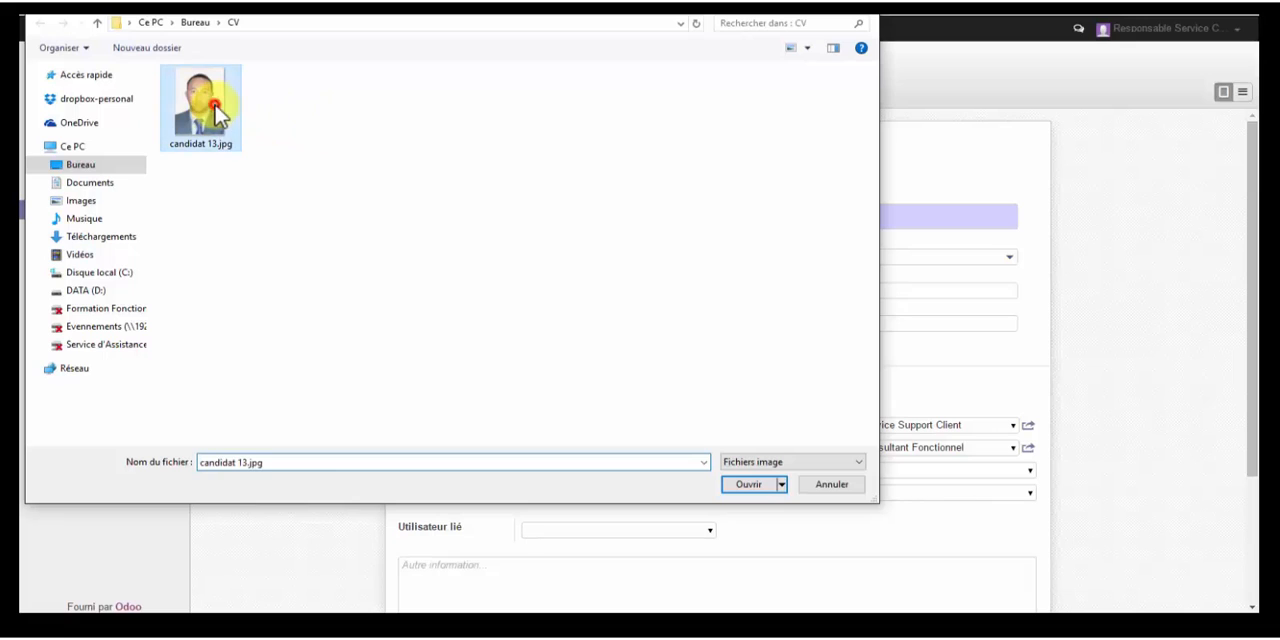
pyautogui.click(745, 482)
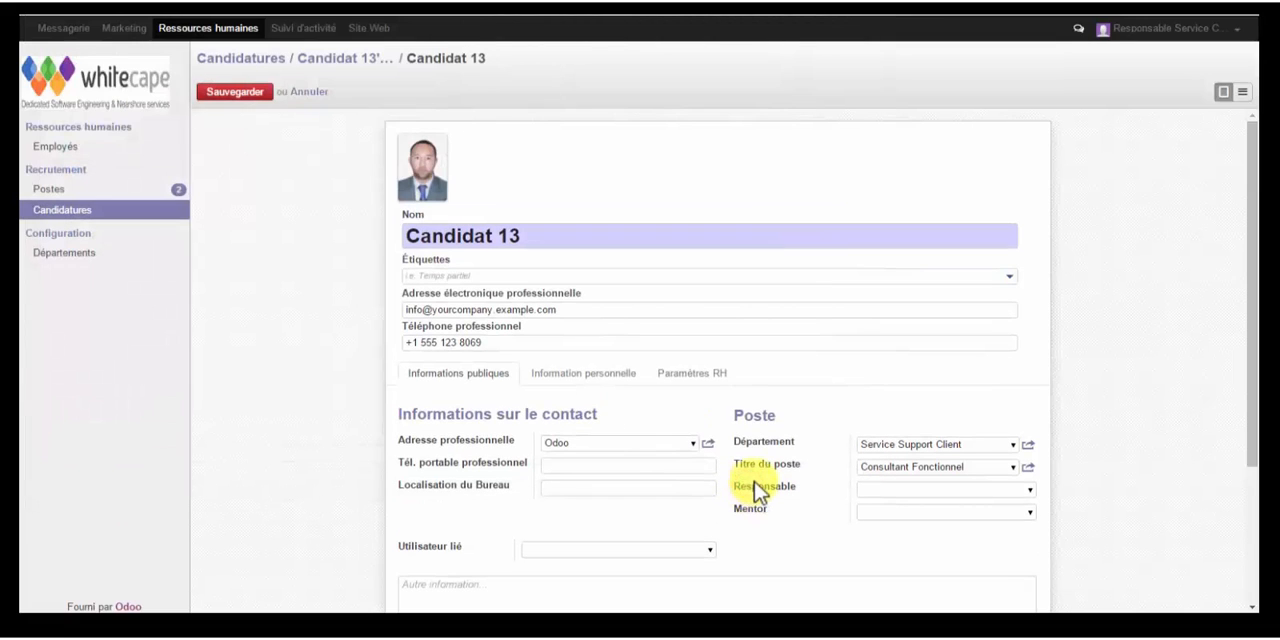
pyautogui.click(251, 93)
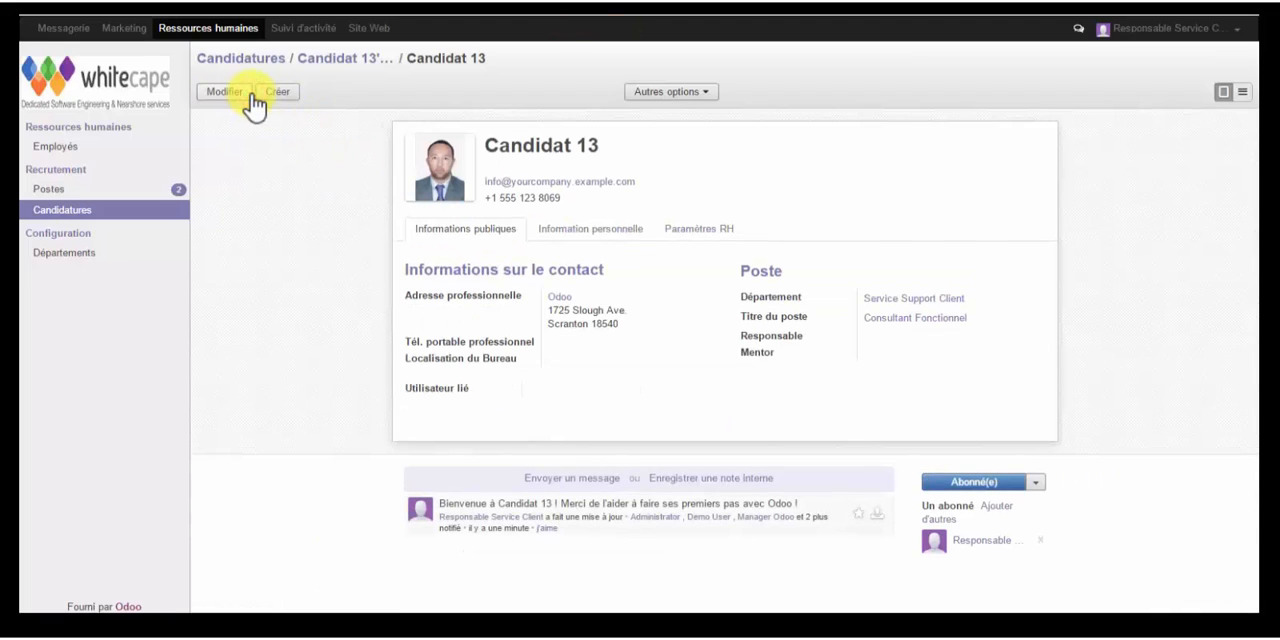